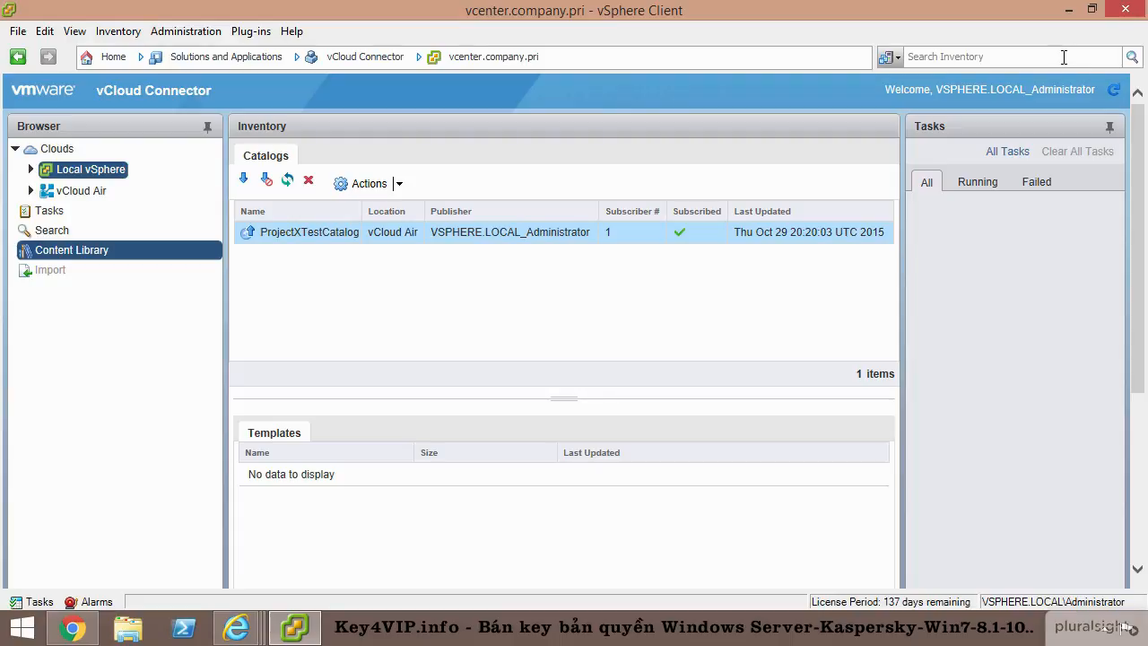
Switch to vCloud Director and display the edge gateways of virtual datacenter VDC1 in its administration area.
left_click(1072, 11)
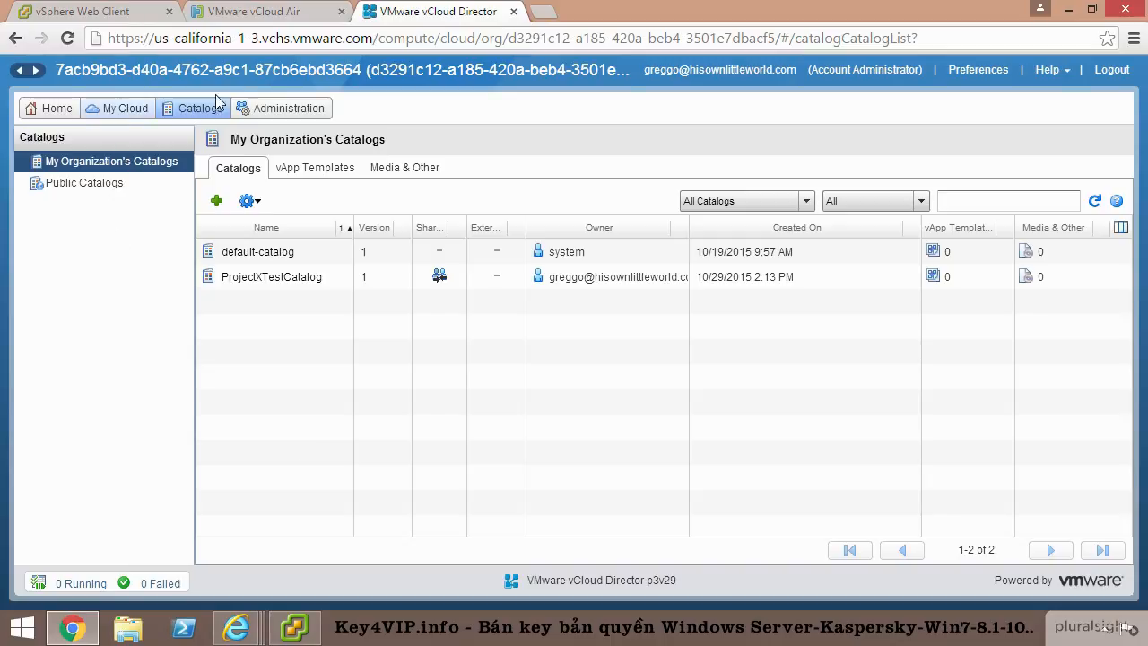
left_click(271, 109)
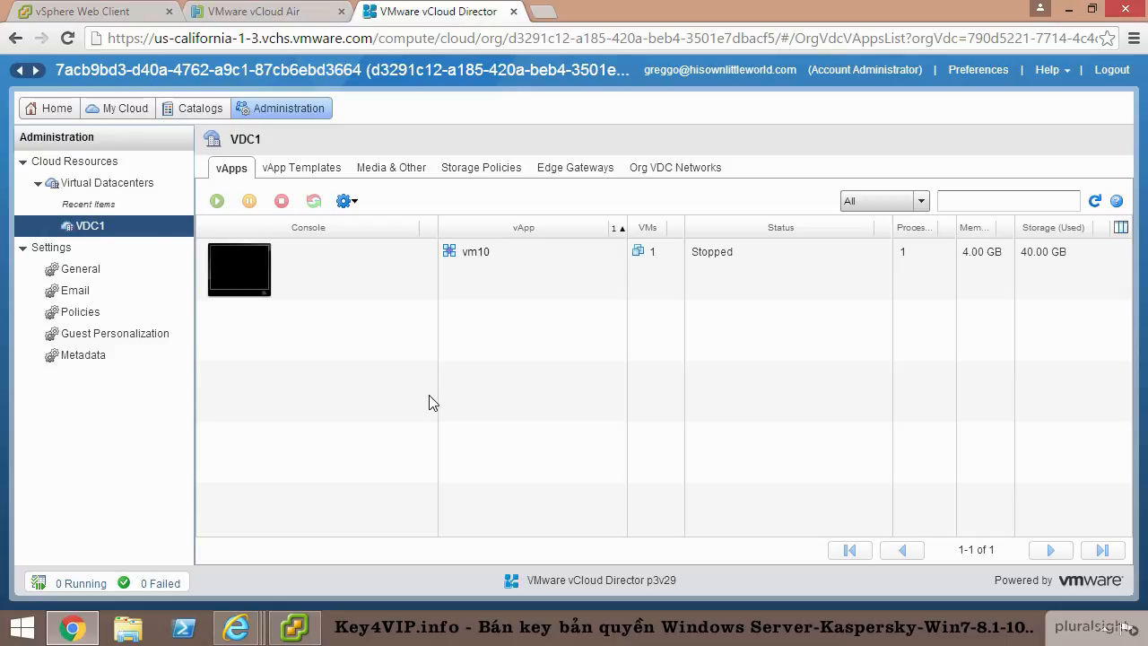
left_click(579, 172)
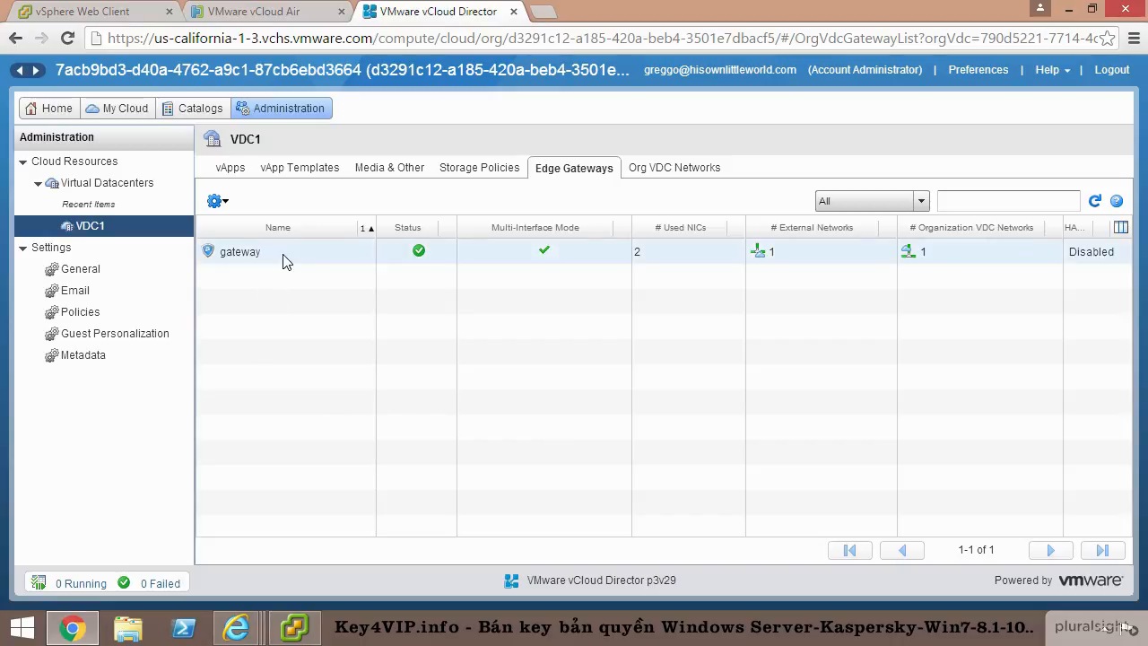
Review the general properties and external IP settings of the VDC1 edge gateway, then close them.
right_click(308, 256)
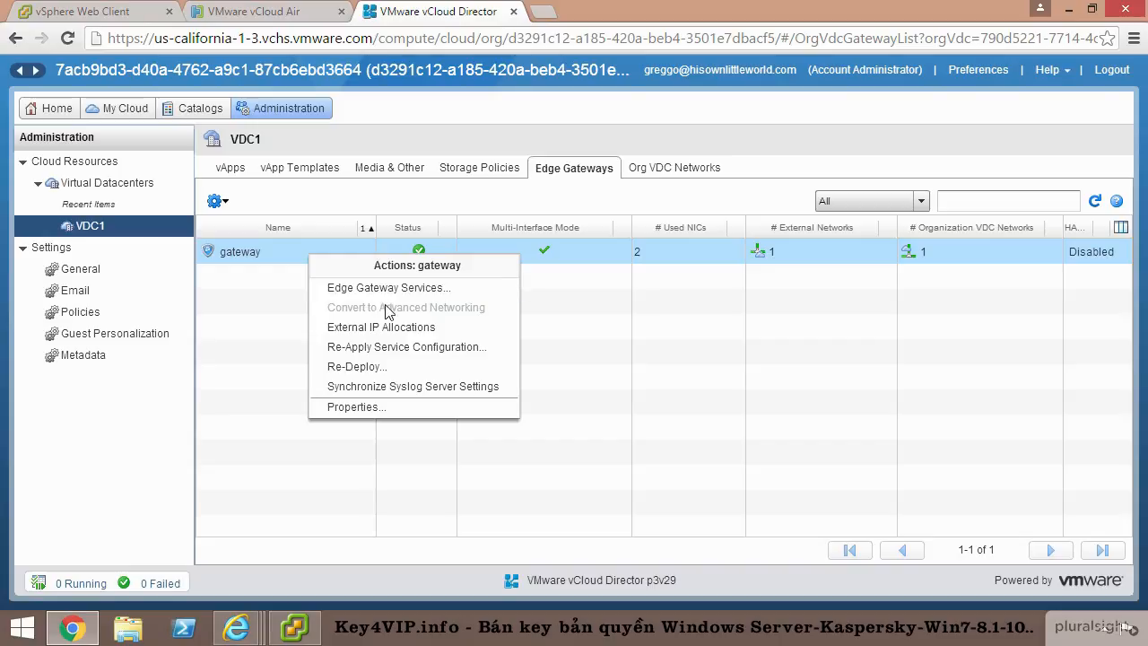
left_click(353, 406)
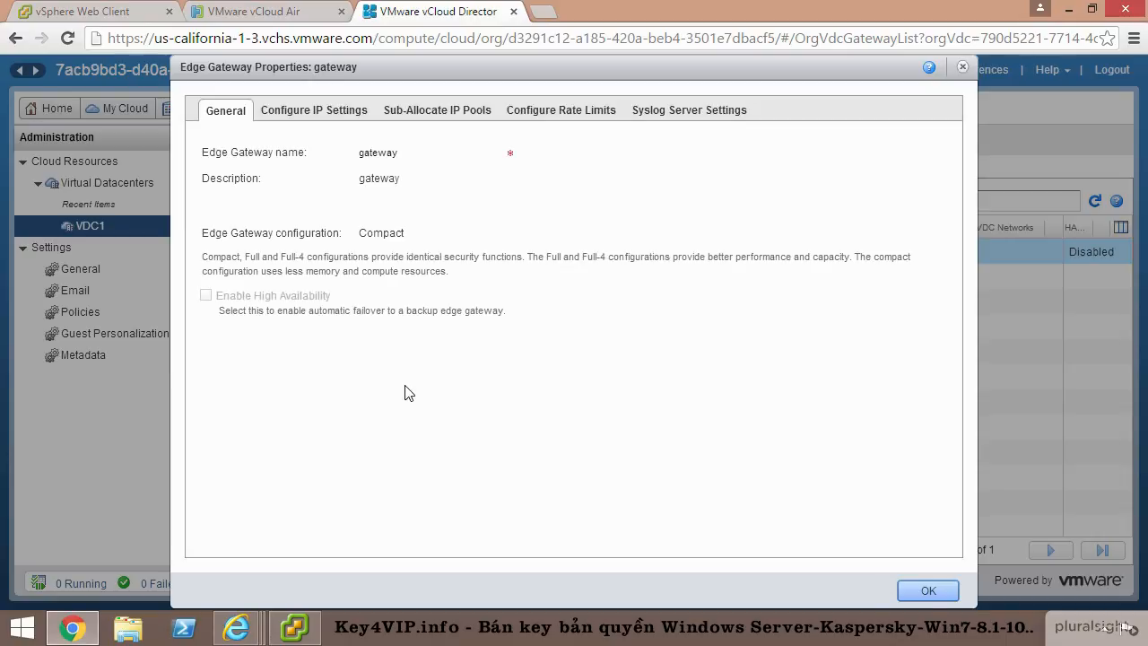
left_click(320, 113)
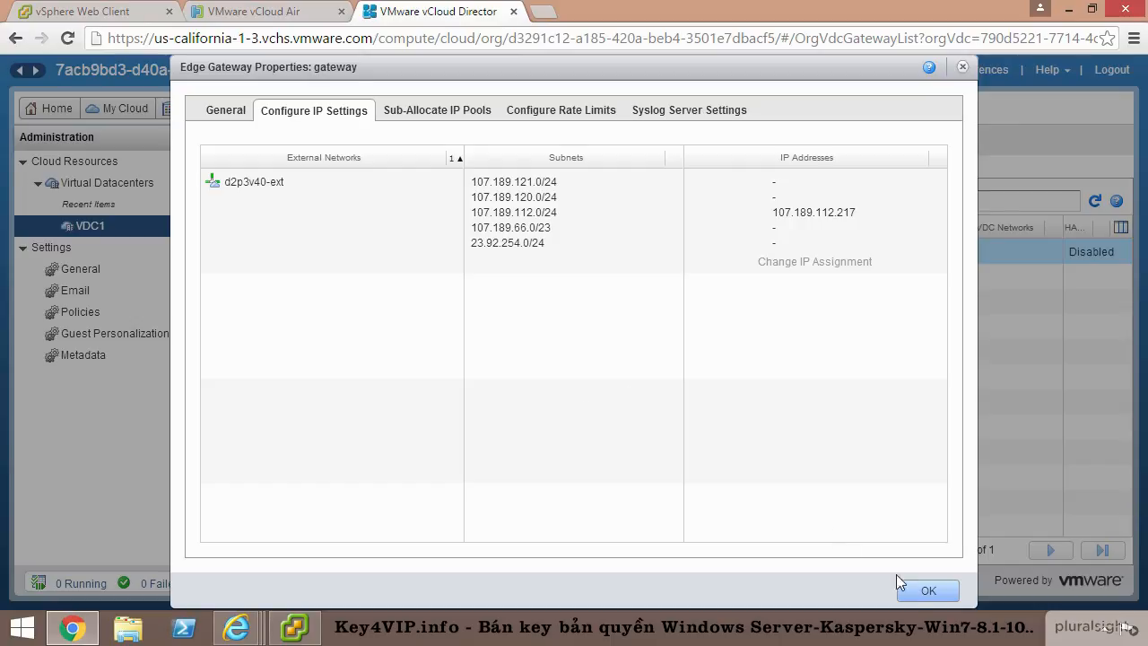
left_click(928, 592)
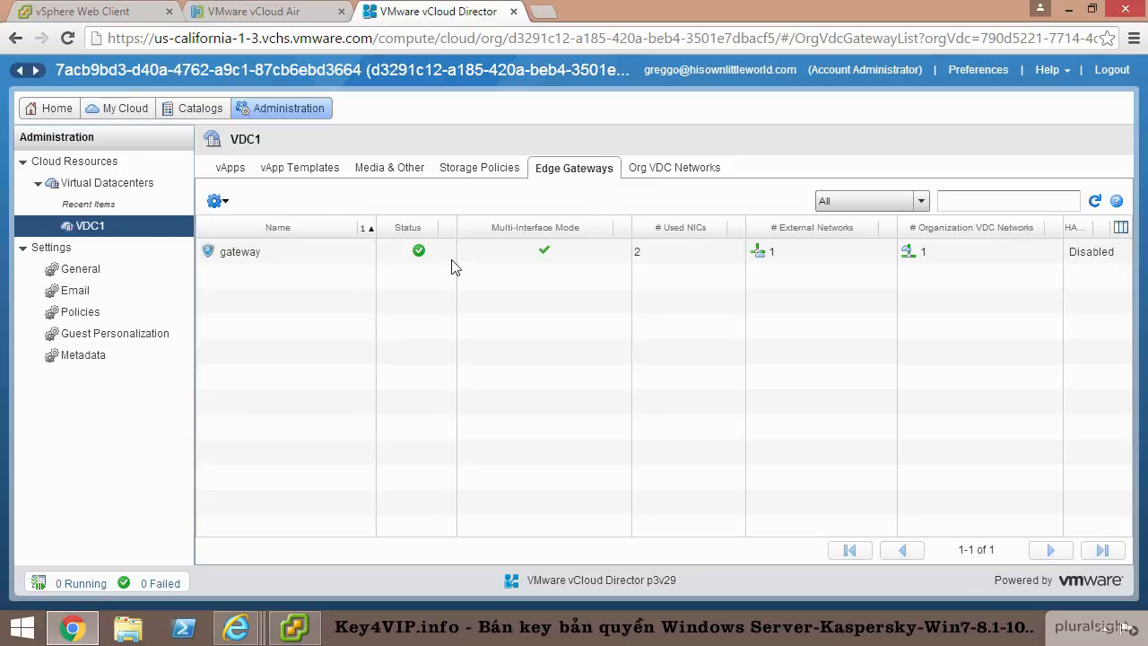
Open the edge gateway's service configuration and enable its VPN service.
right_click(331, 260)
left_click(395, 293)
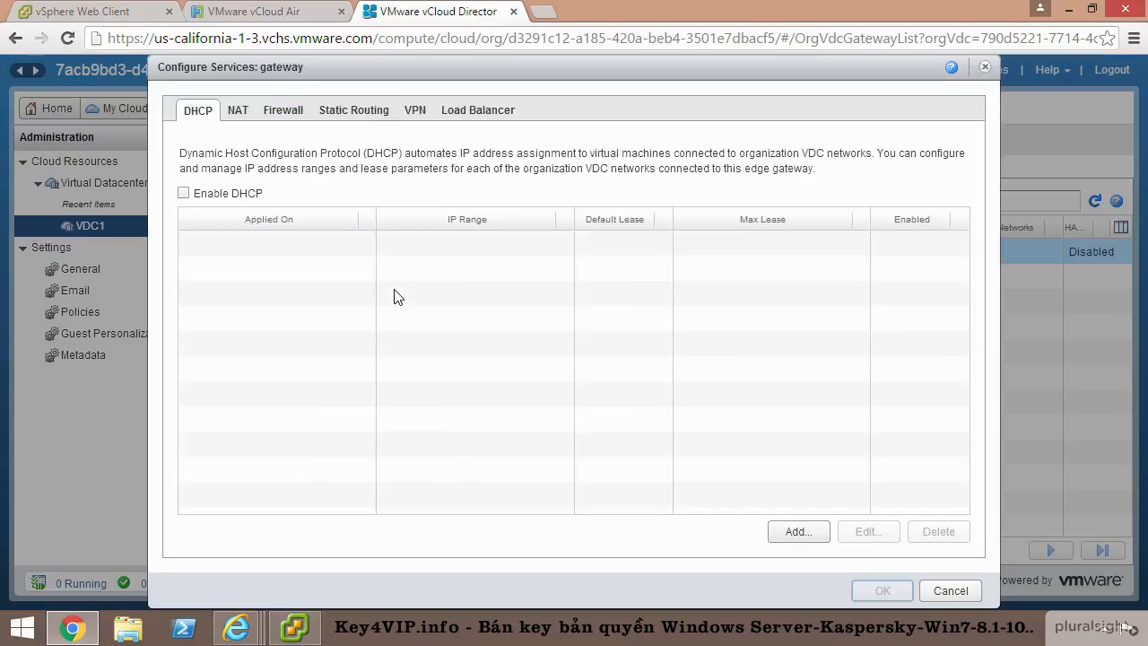
left_click(413, 113)
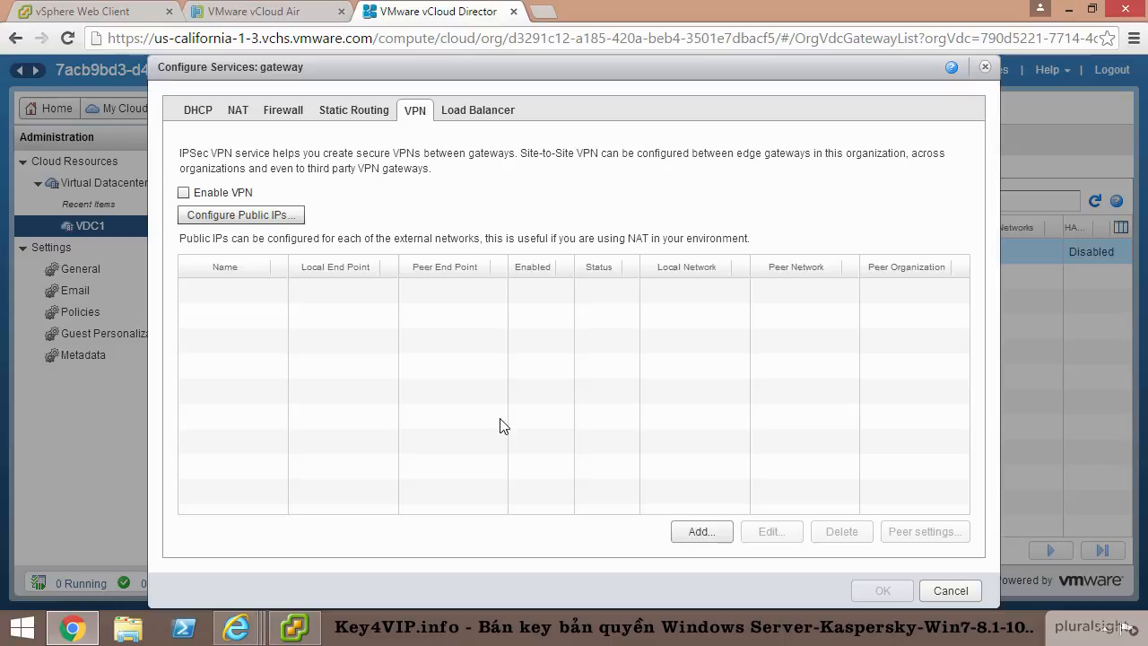
left_click(184, 192)
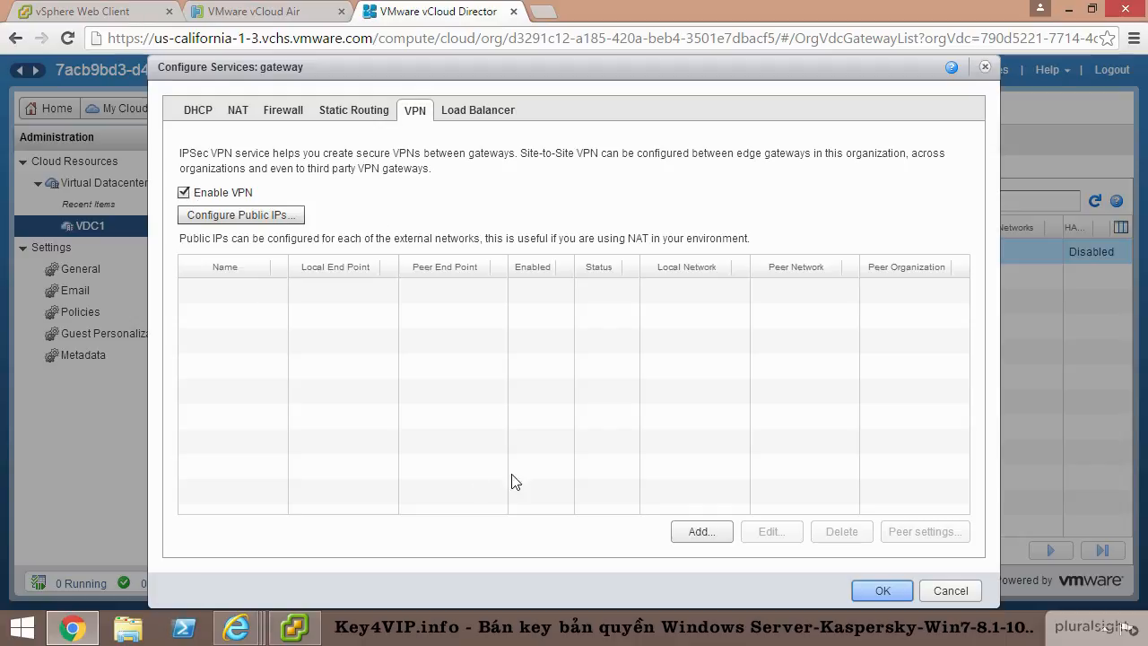
Start a site-to-site VPN configuration to a remote network and name it ToLocalDatacenter.
left_click(705, 529)
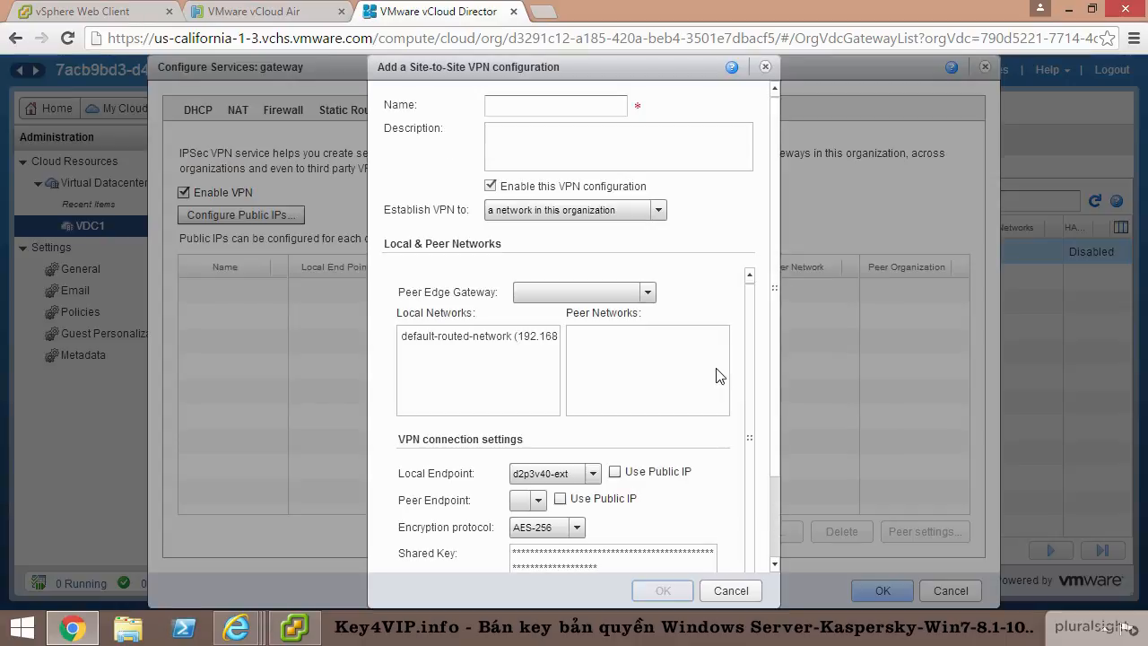
left_click(626, 212)
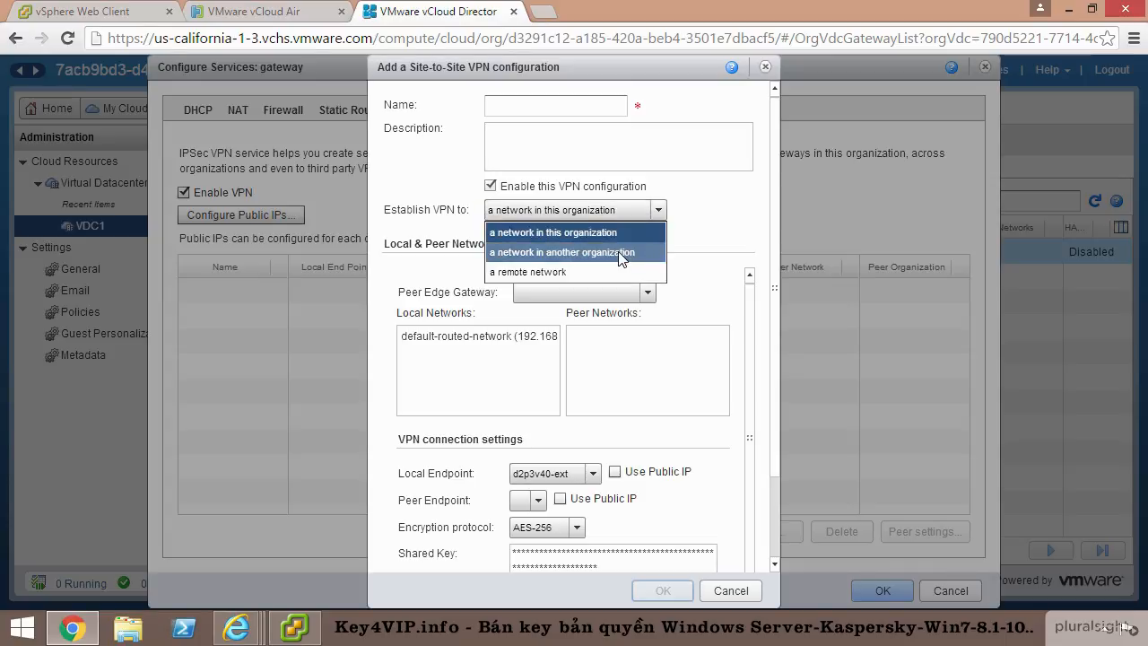
left_click(544, 271)
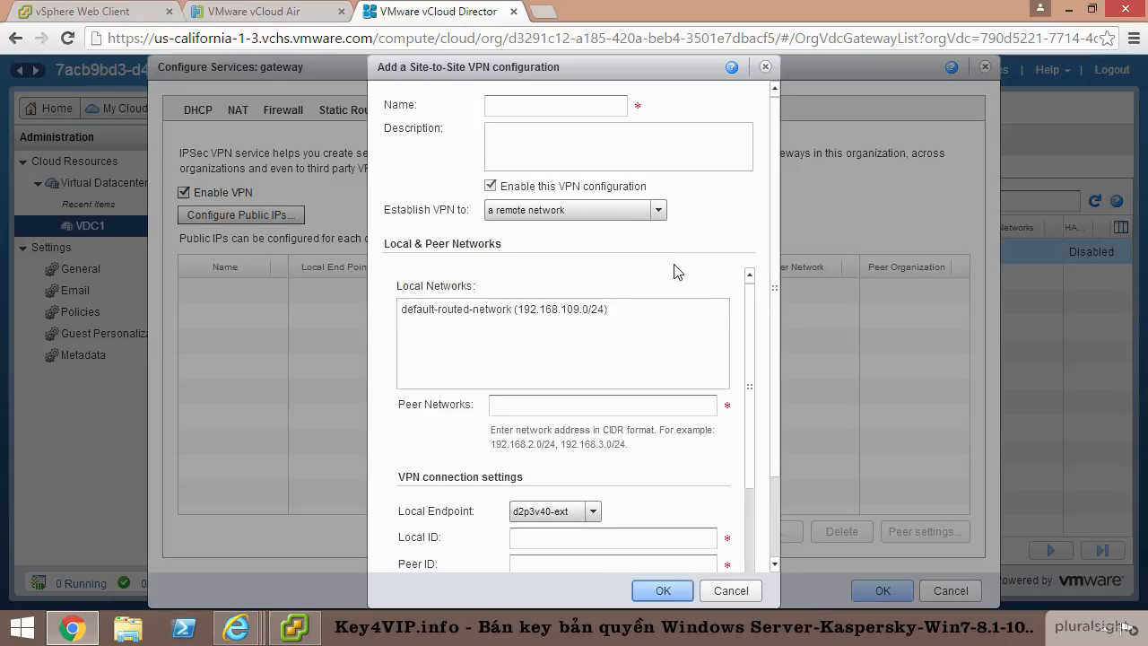
left_click(559, 108)
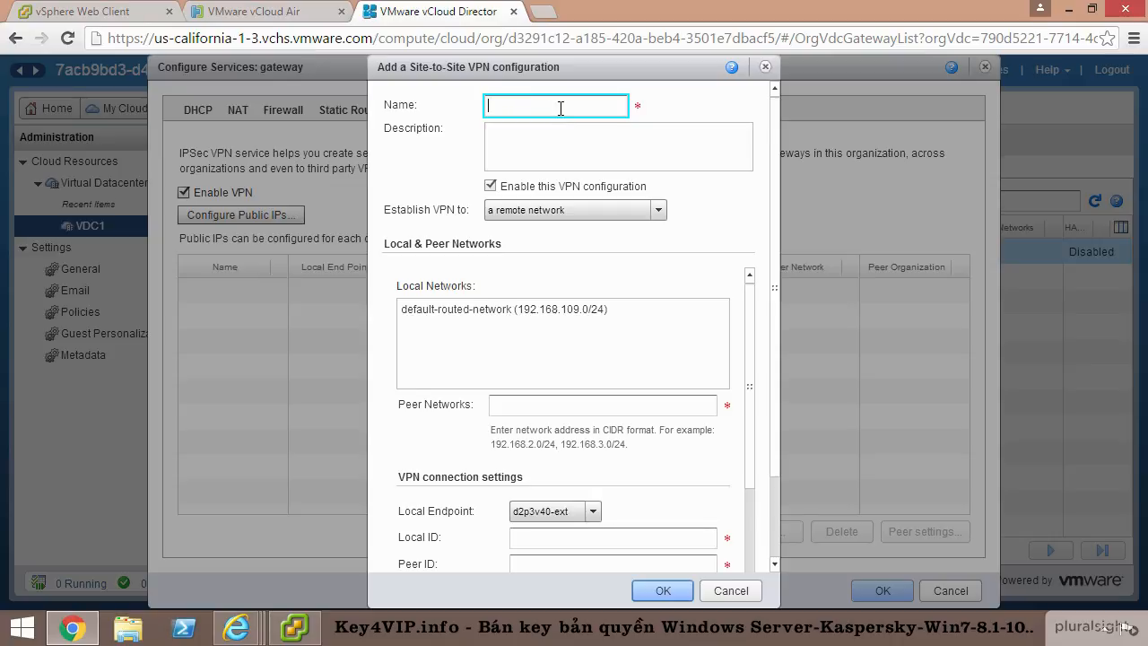
type("ToLocalDatacenter")
Select default-routed-network as the VPN's local network and set the peer network to 192.168.0.0/24.
left_click(476, 310)
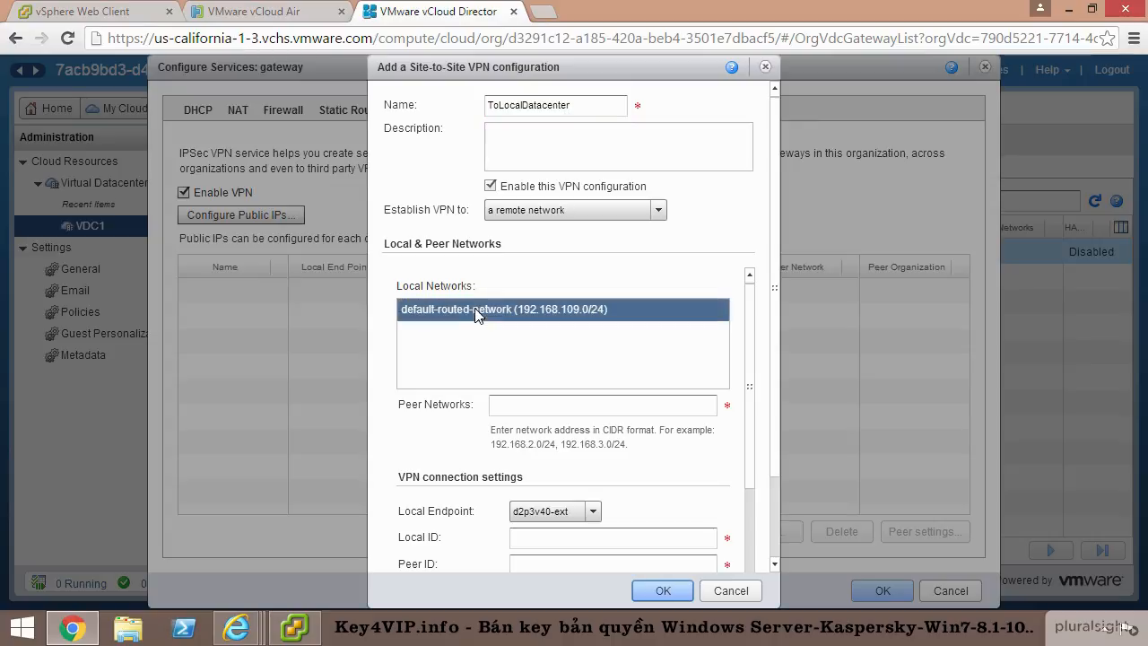
scroll(779, 302, "down", 3)
left_click(586, 305)
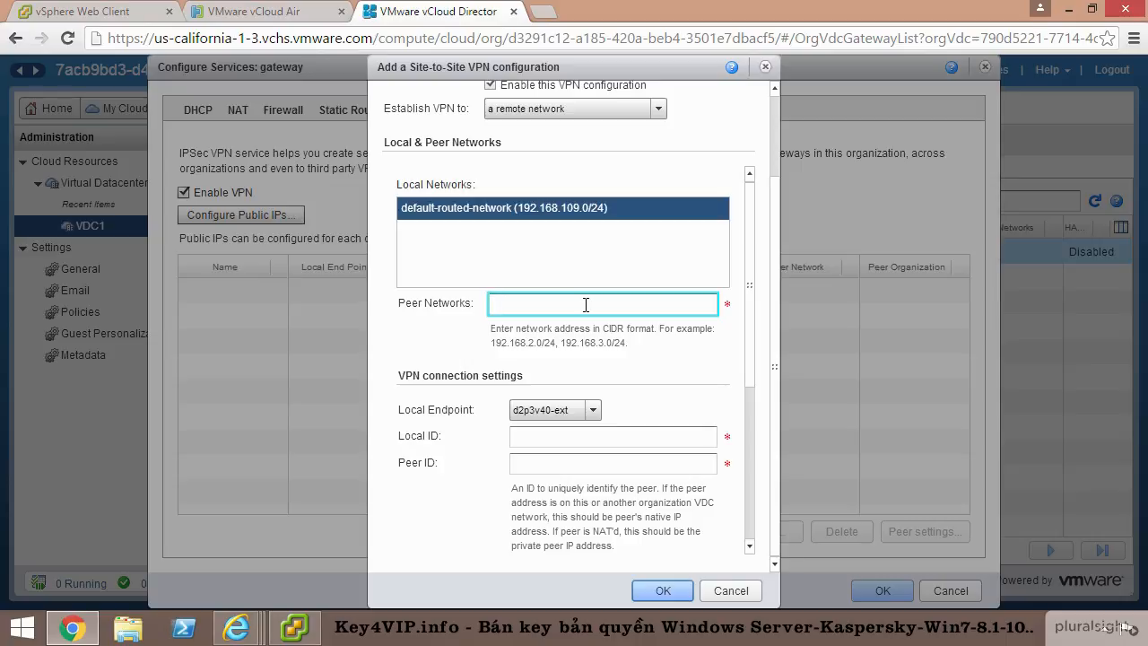
type("192.1")
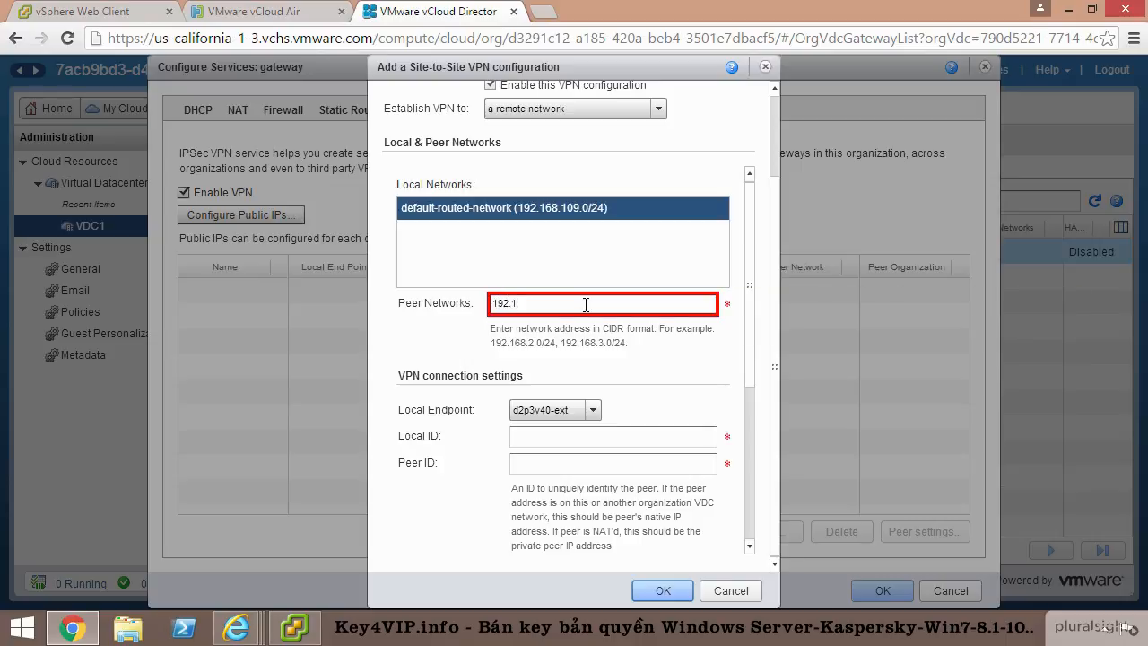
type("68.0.0/24")
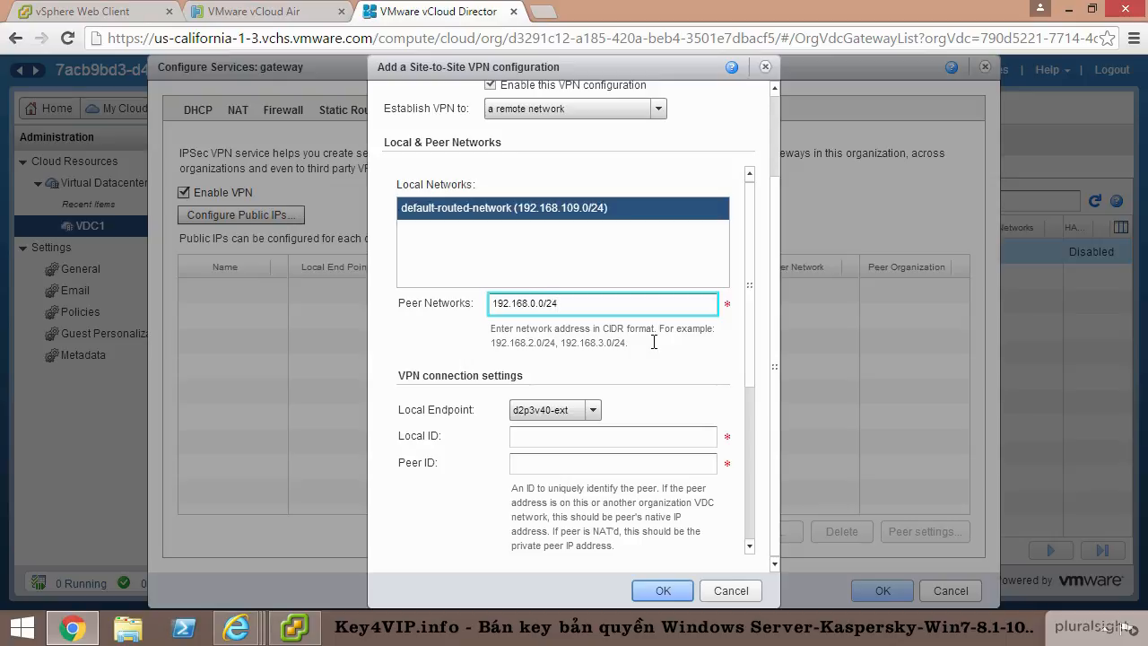
Set the VPN's local ID to 107.189.112.217, peer ID to 192.168.0.253 and peer IP to 12.13.14.15.
left_click_drag(746, 245, 767, 354)
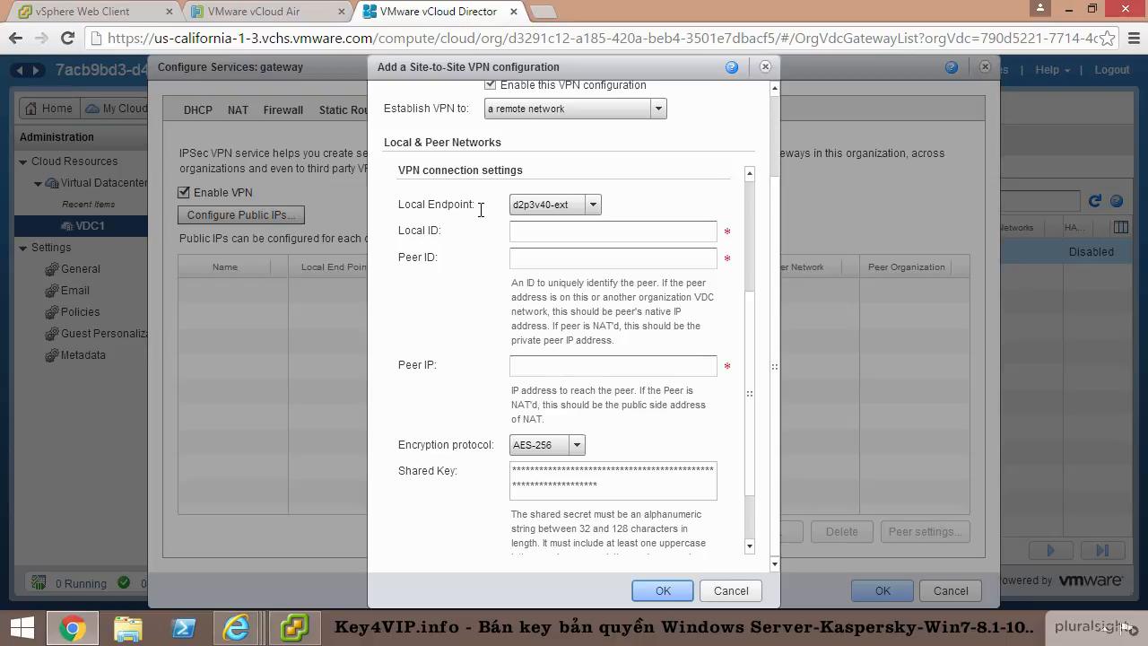
left_click(520, 231)
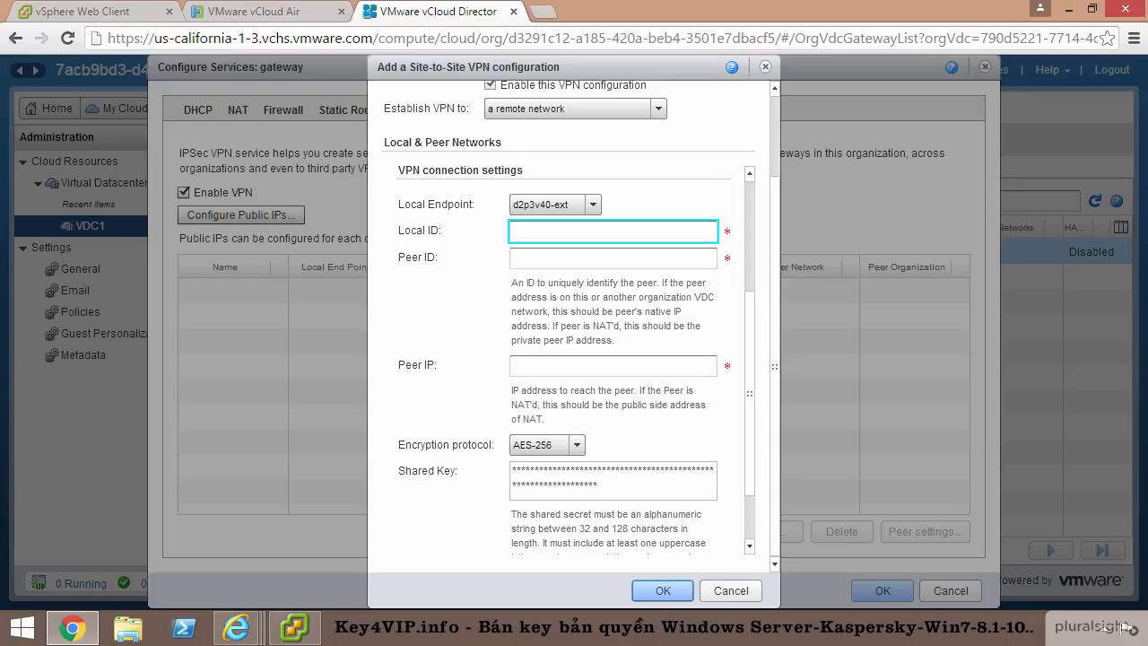
type("107.189.112.217")
left_click(594, 259)
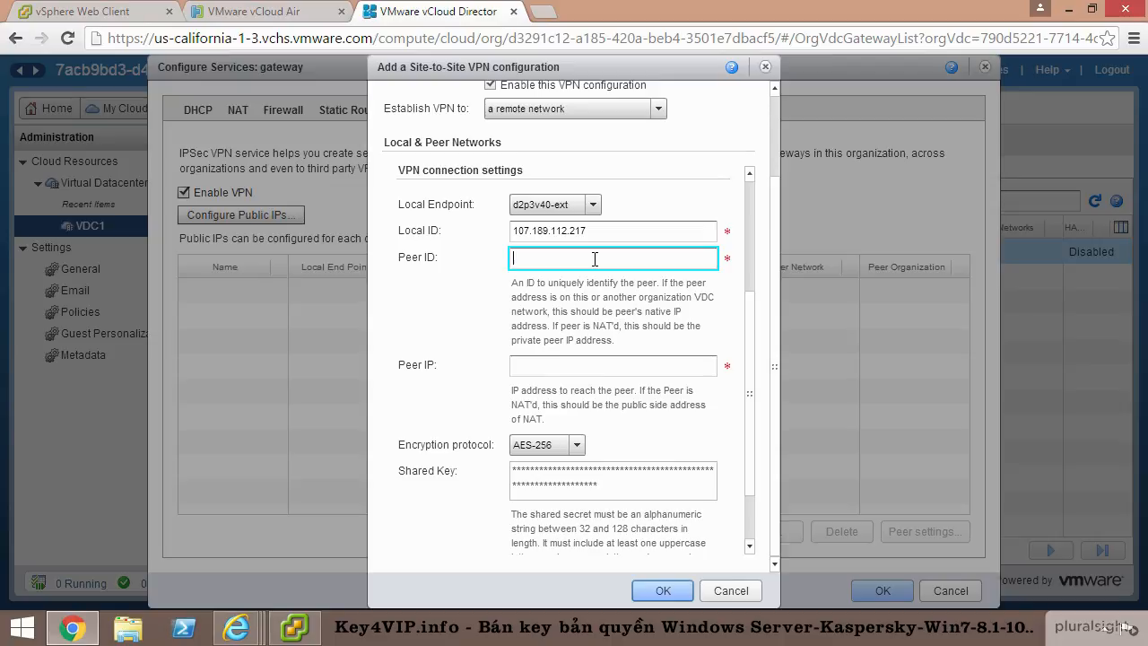
type("192.168.0.253")
left_click(548, 368)
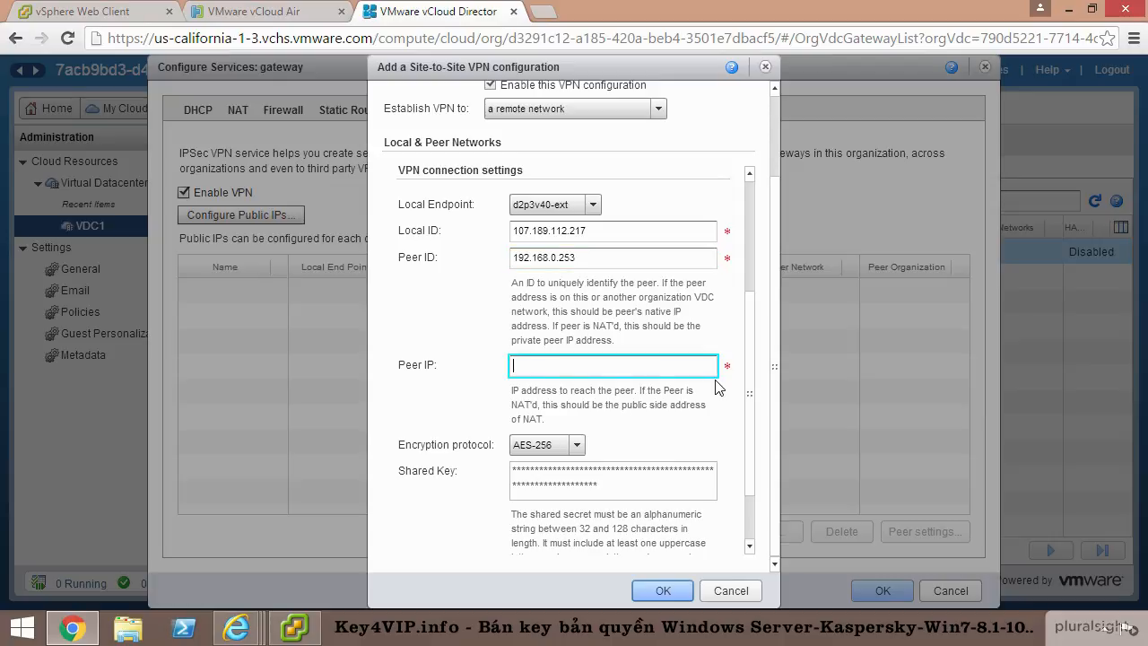
type("12.13.14.15")
Reveal the VPN's shared key and add the finished site-to-site configuration to the gateway.
scroll(758, 397, "down", 3)
left_click(515, 501)
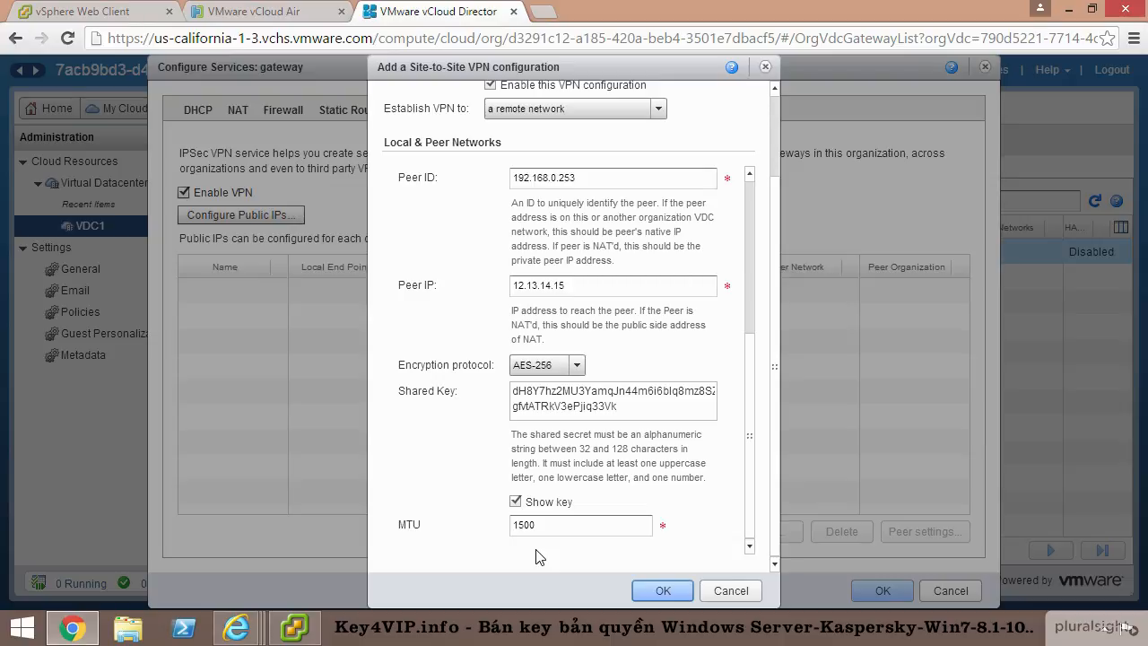
left_click(663, 589)
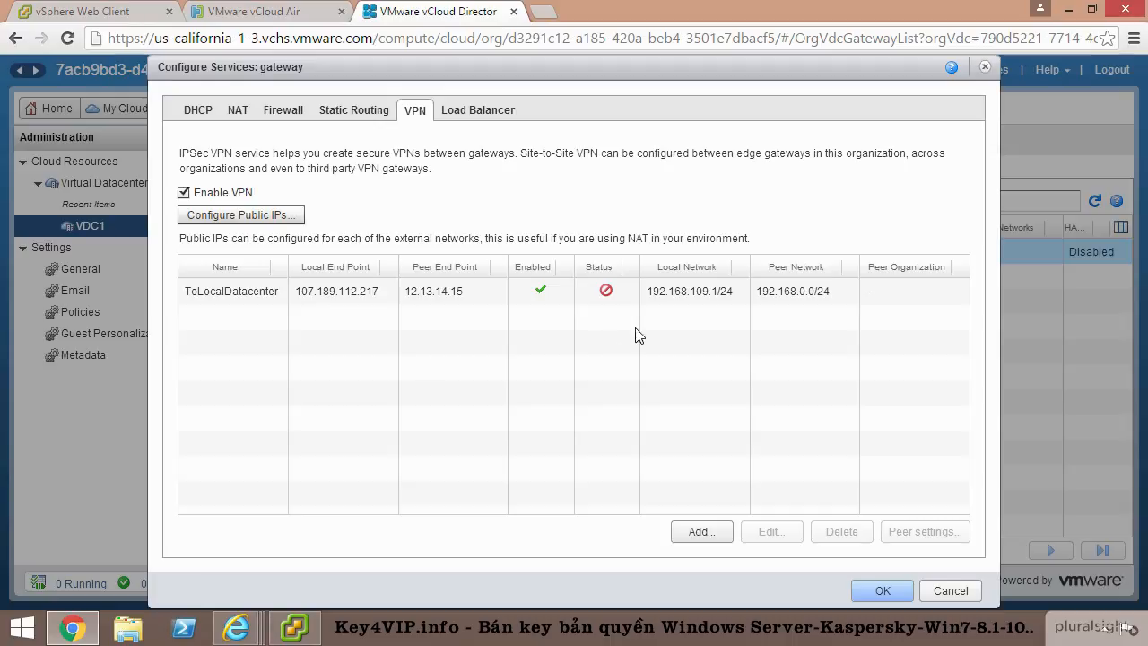
Review the peer settings of the ToLocalDatacenter VPN with the shared key shown, then close them.
left_click(479, 294)
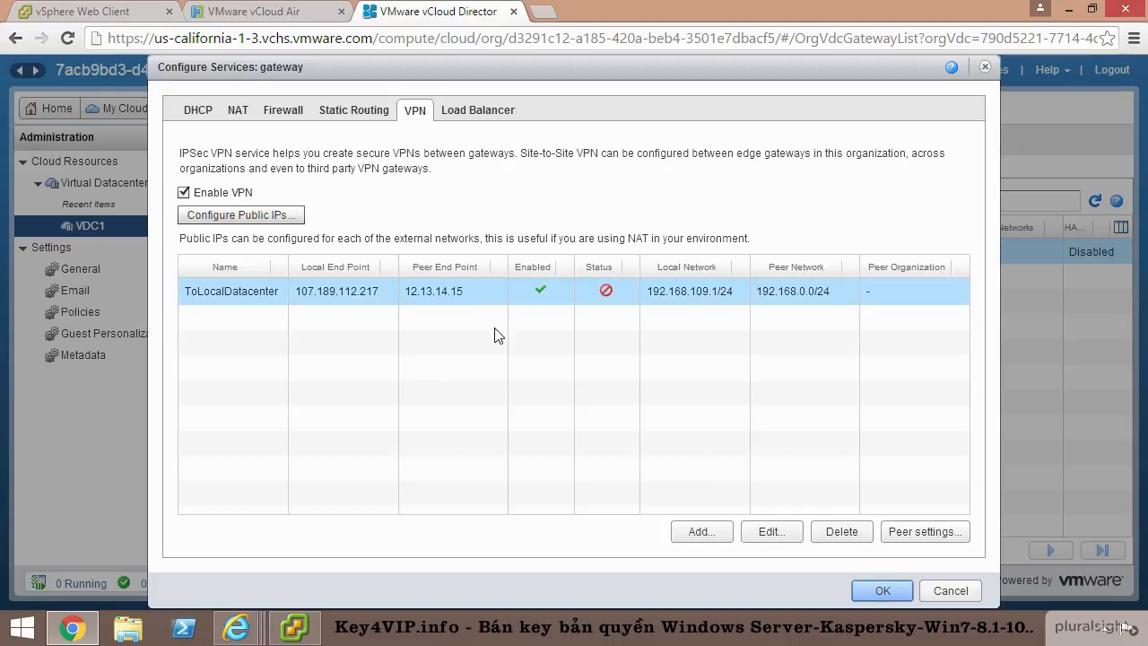
left_click(924, 532)
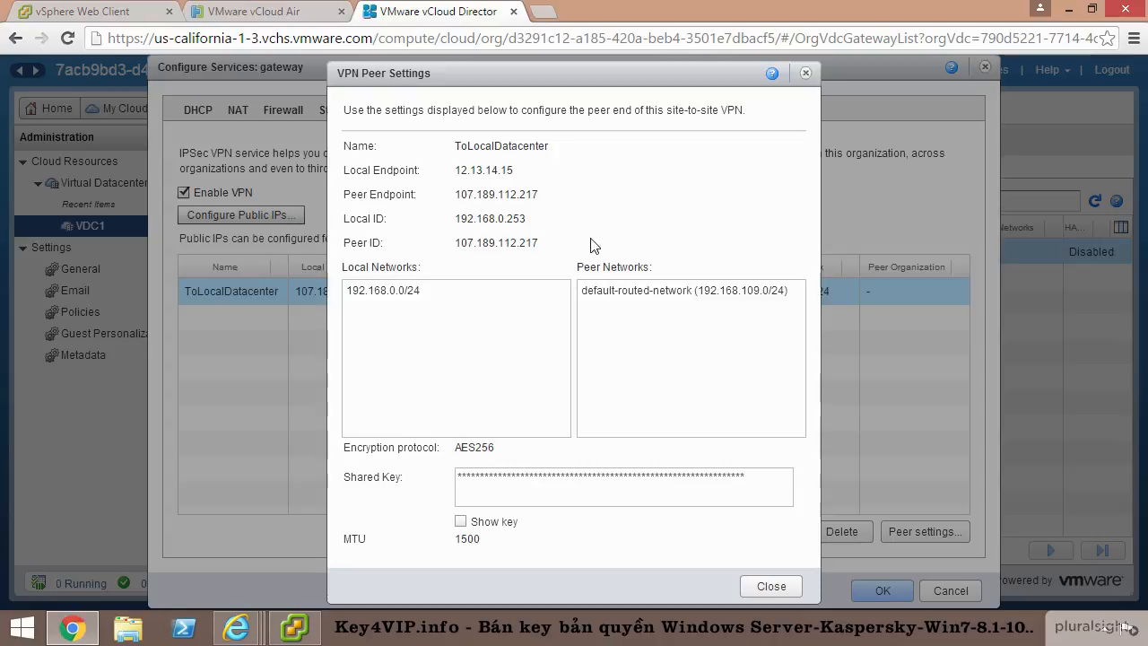
left_click(461, 521)
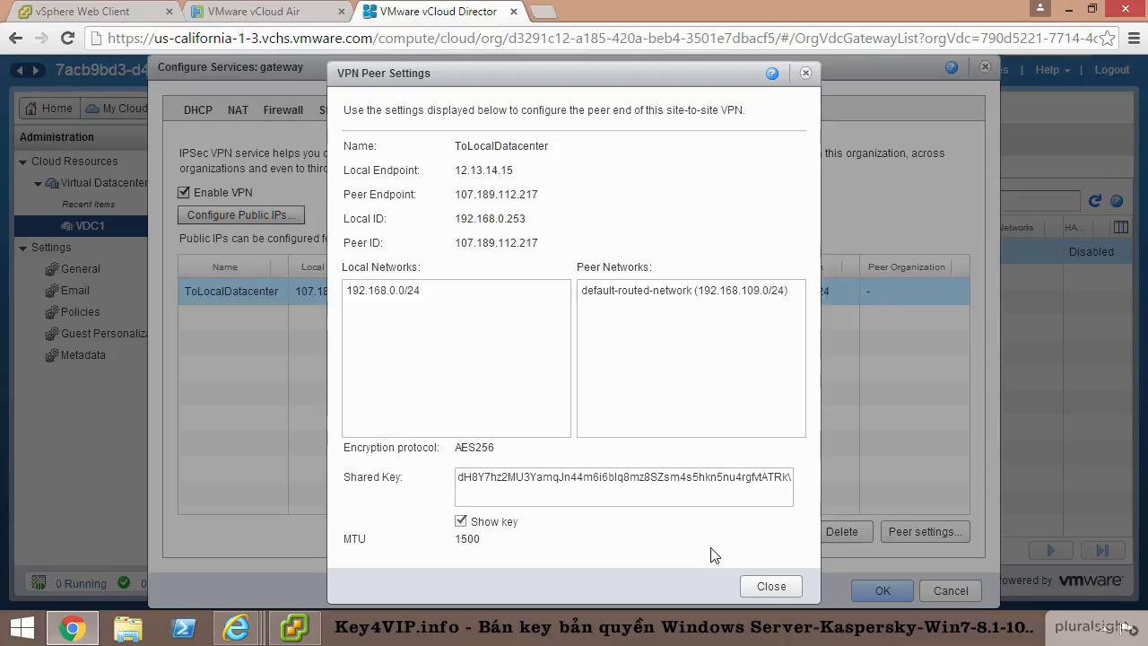
left_click(767, 587)
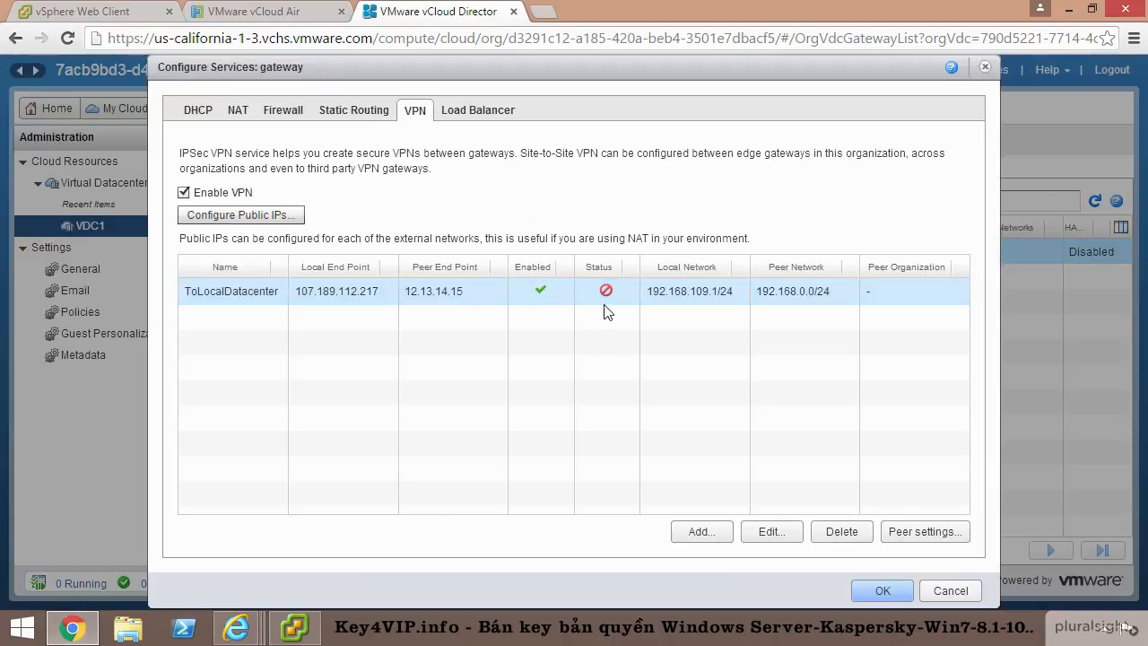